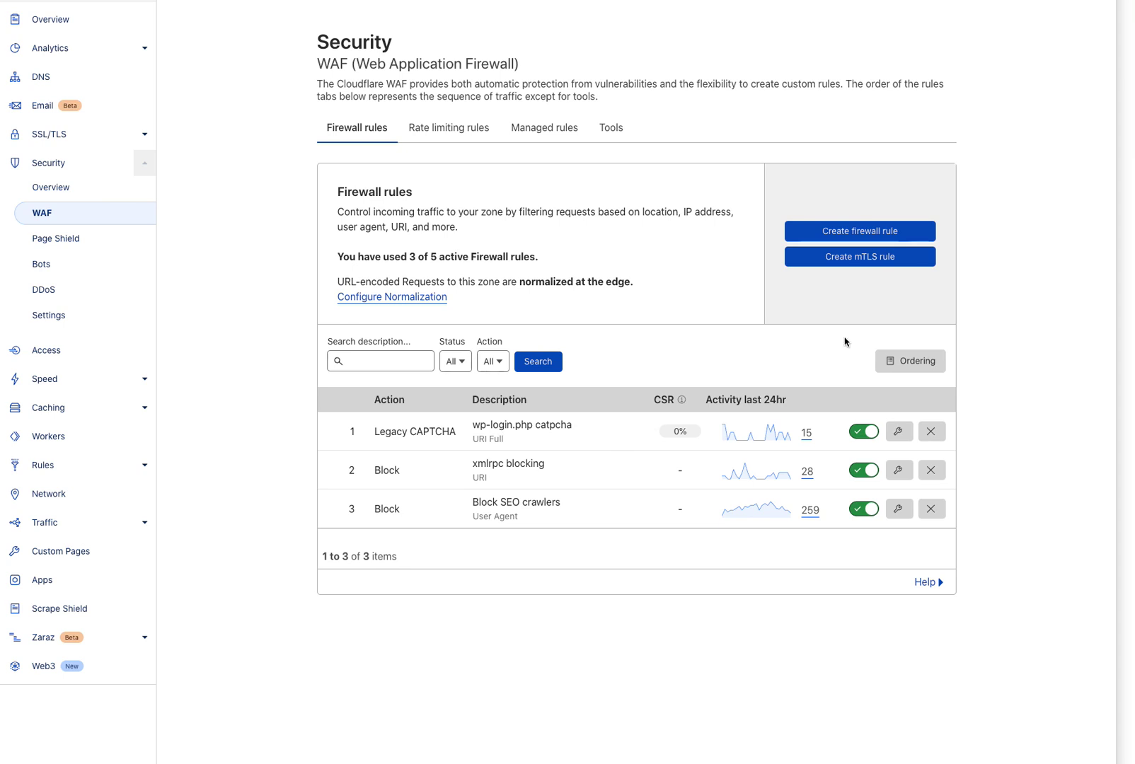
Create a new firewall rule named 'Contact us form spam filtering'
left_click(846, 234)
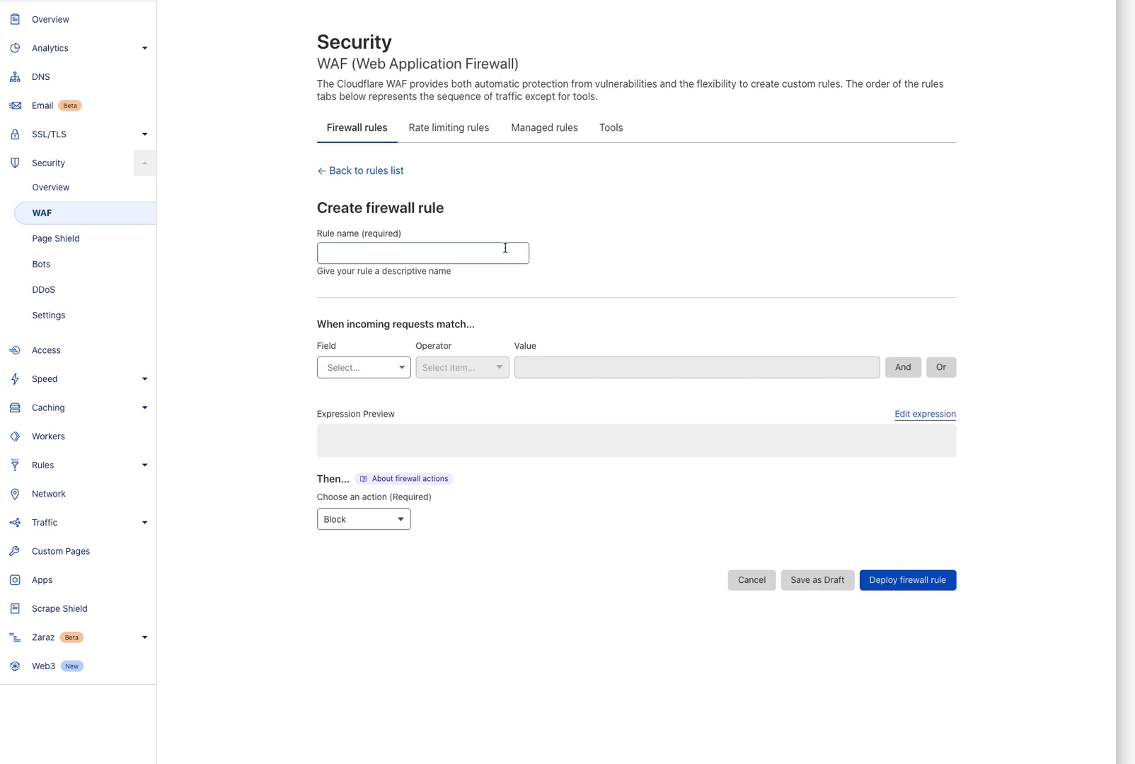
left_click(463, 251)
type("Contact us form spam filtering")
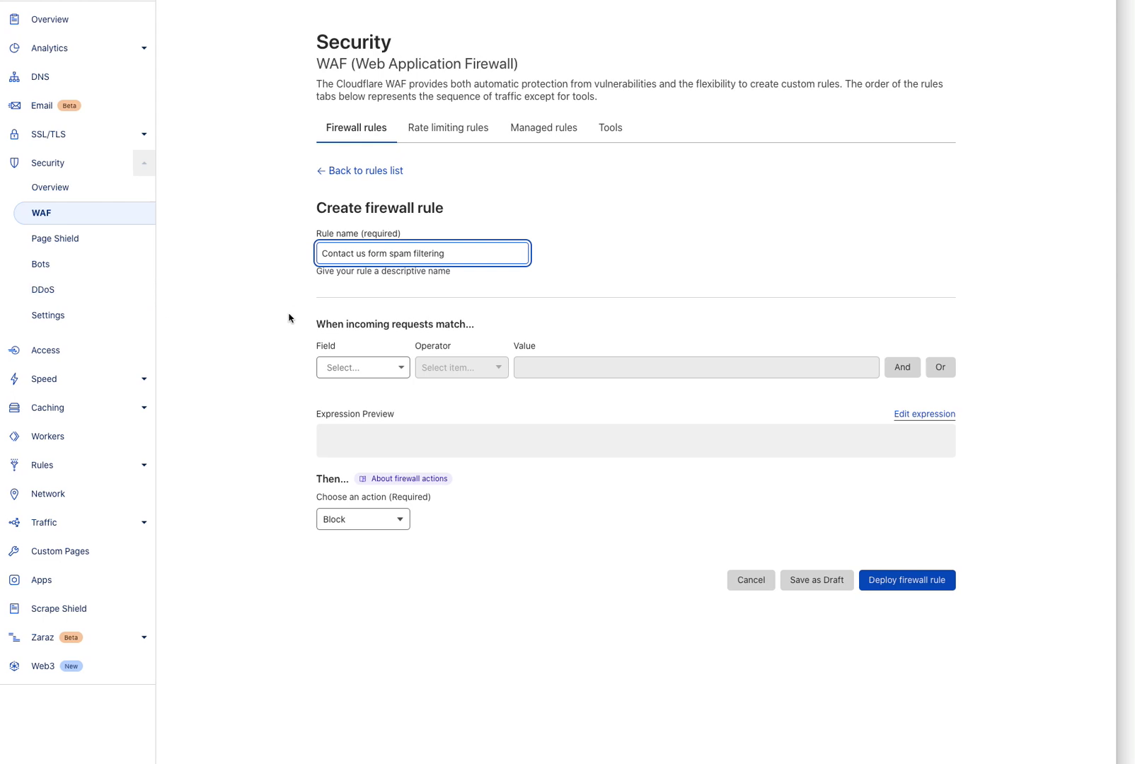
Match requests whose URI Path equals /contact-us/, then add a second And condition
left_click(400, 367)
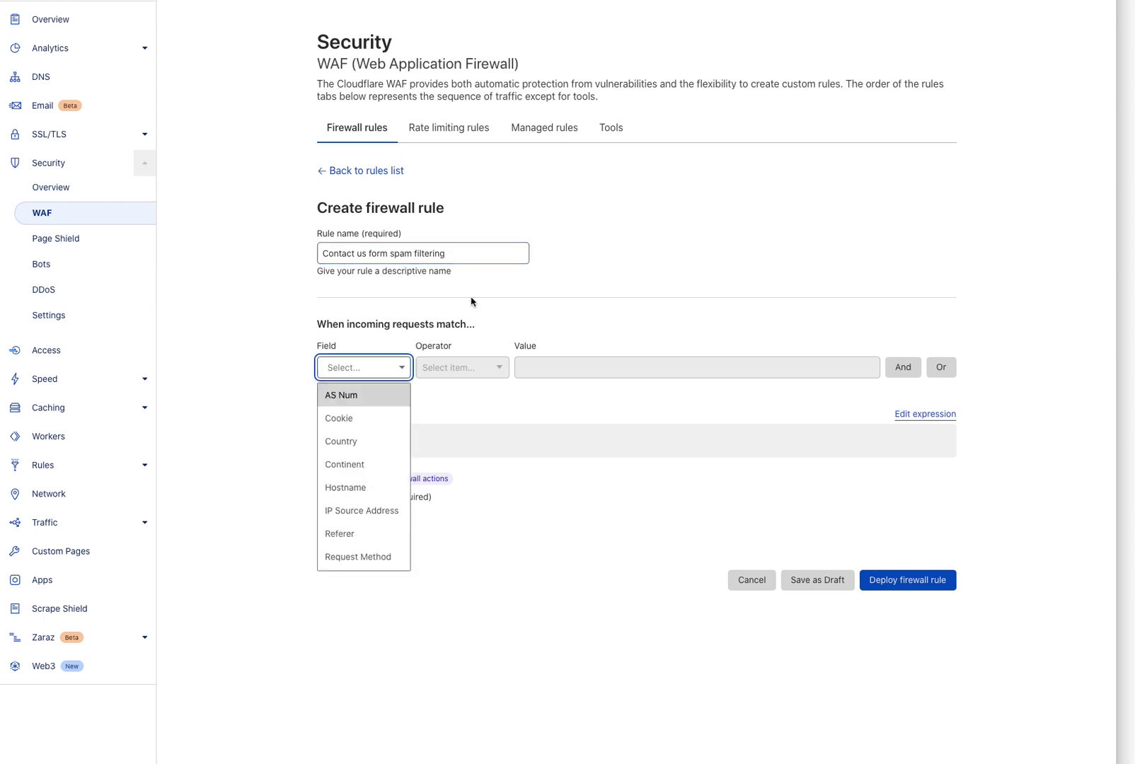
scroll(349, 493, "down", 4)
scroll(368, 442, "up", 2)
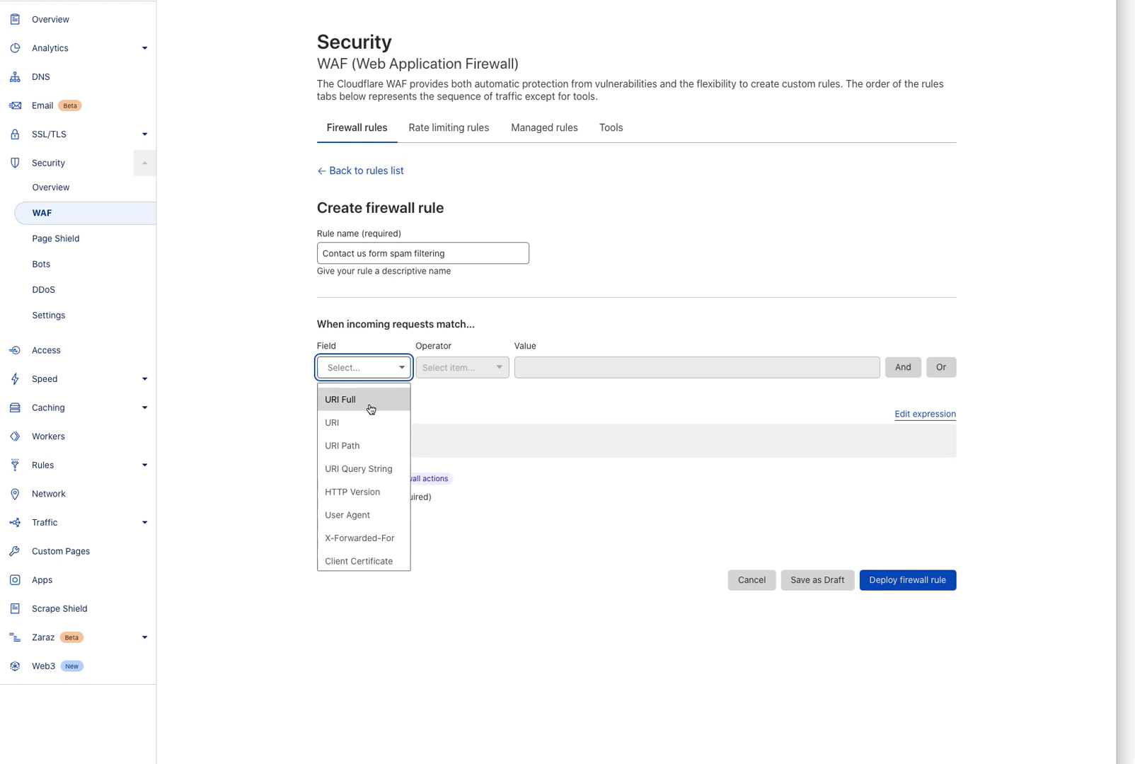
left_click(391, 445)
left_click(489, 367)
left_click(578, 370)
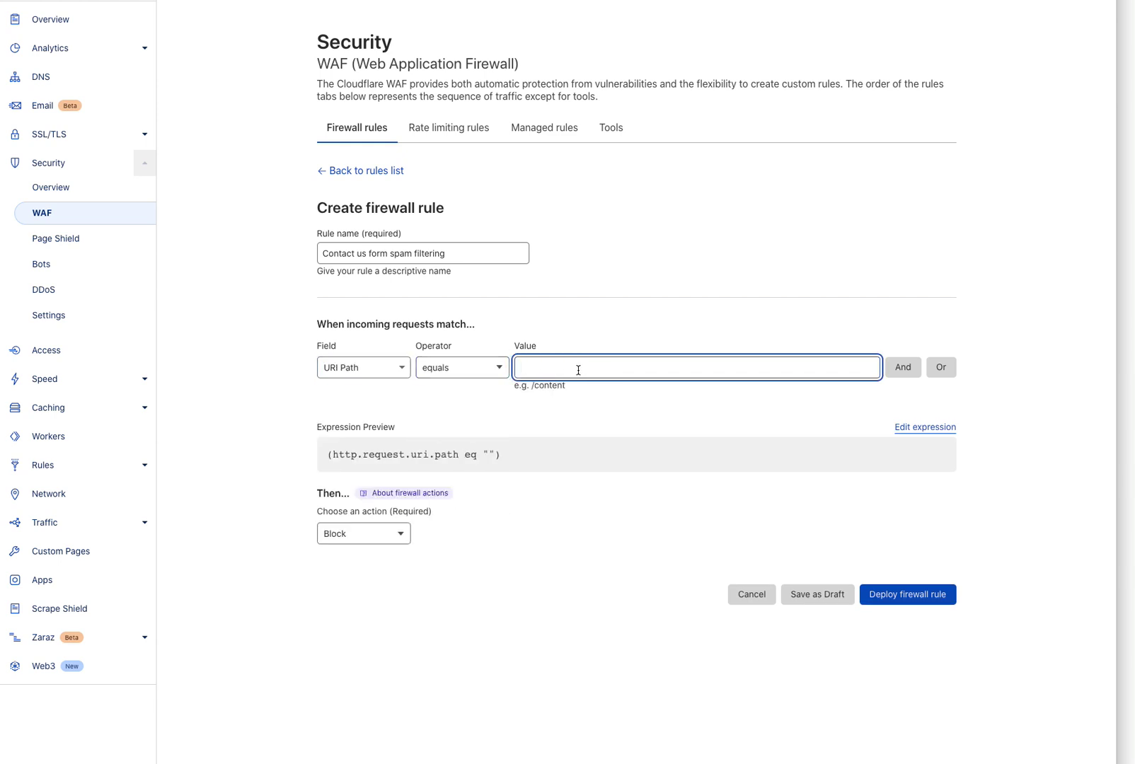
type("/cpota")
key("ctrl+a")
type("/contact-us/")
left_click(630, 370)
Add an And condition: Country does not equal Australia
left_click(912, 369)
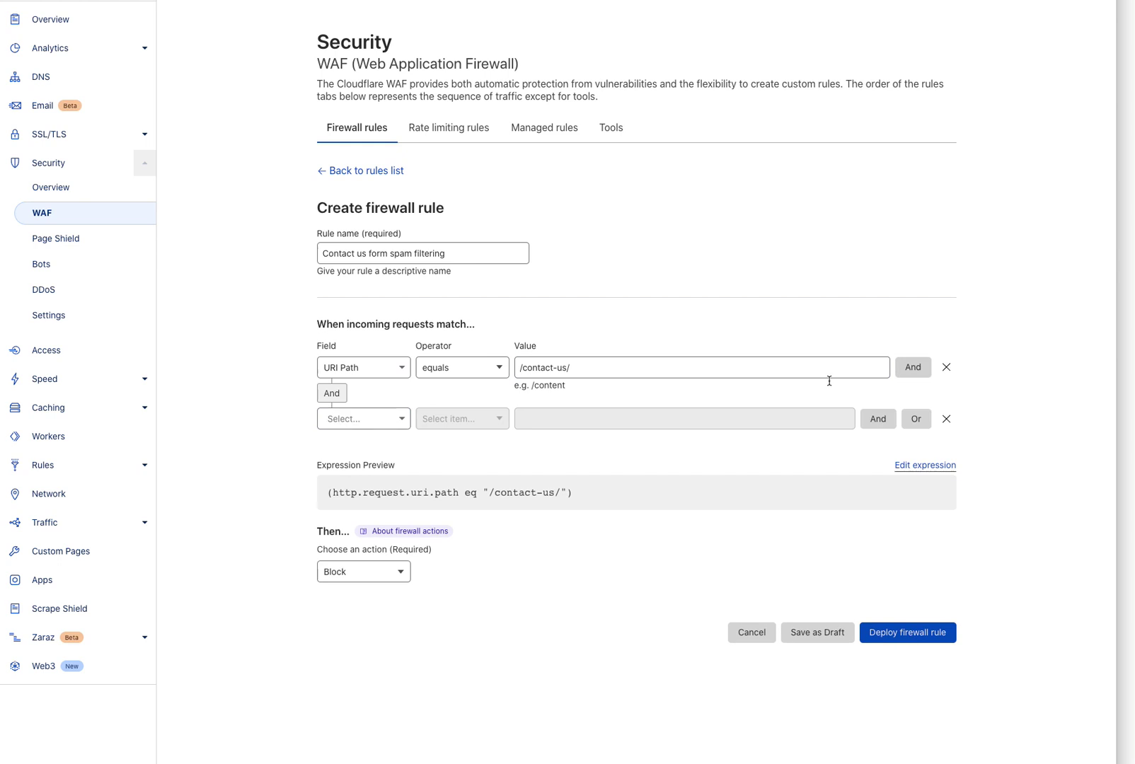
left_click(350, 419)
left_click(362, 493)
left_click(466, 423)
left_click(452, 469)
left_click(568, 420)
type("australia")
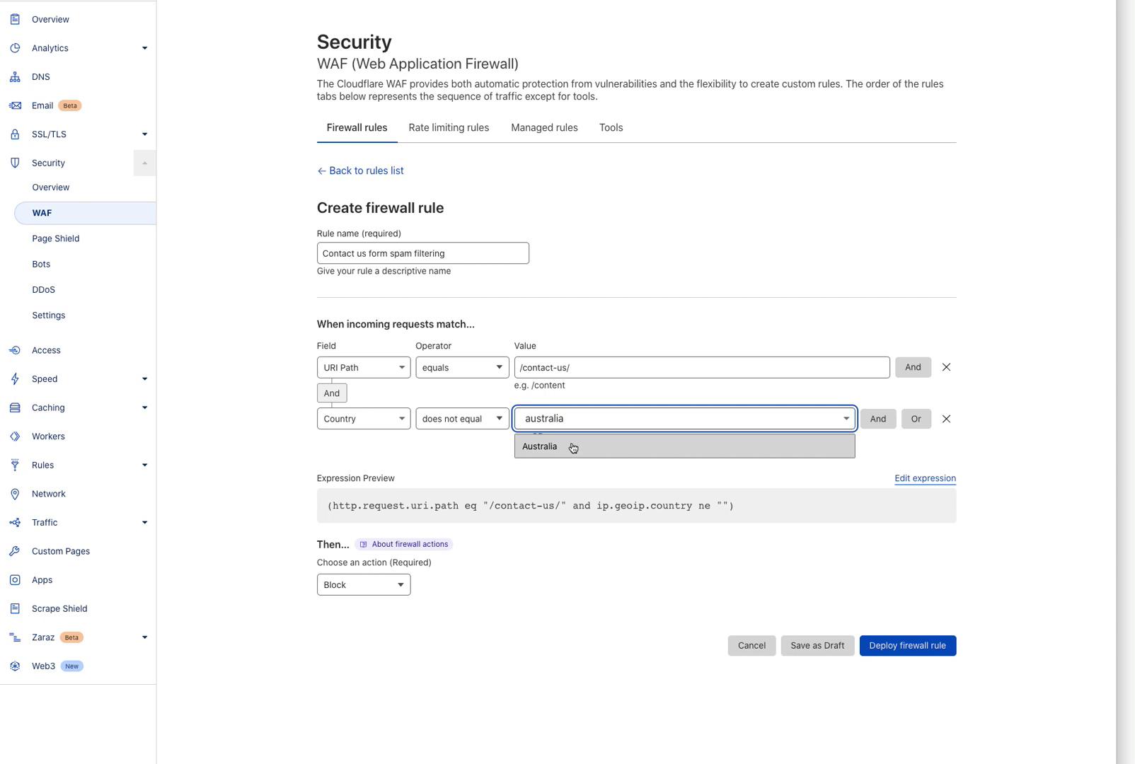
left_click(573, 447)
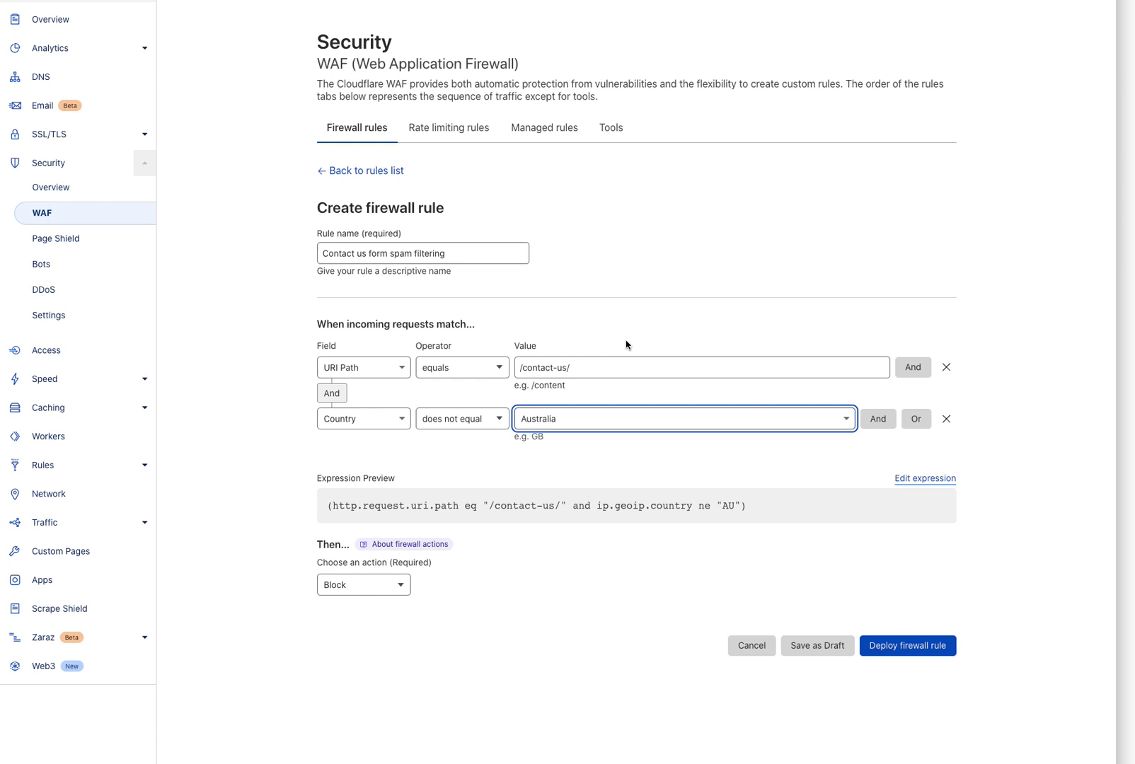
Add an And condition: Continent does not equal North America
left_click(877, 418)
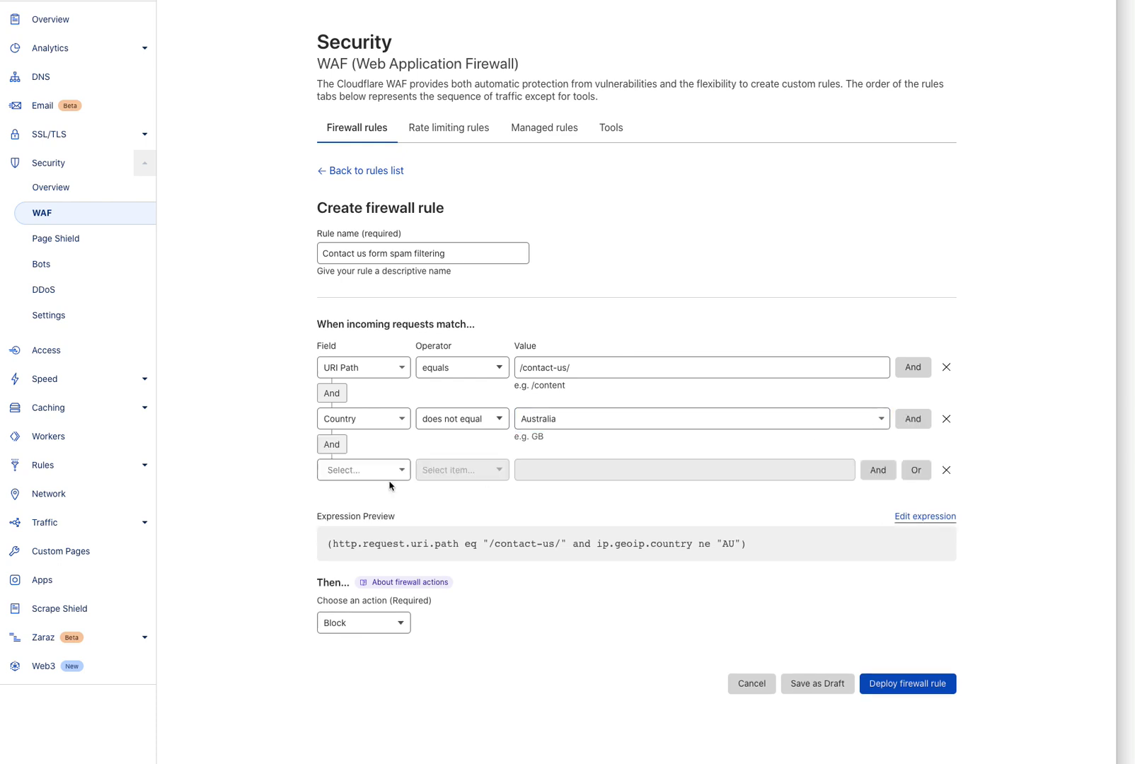
left_click(364, 471)
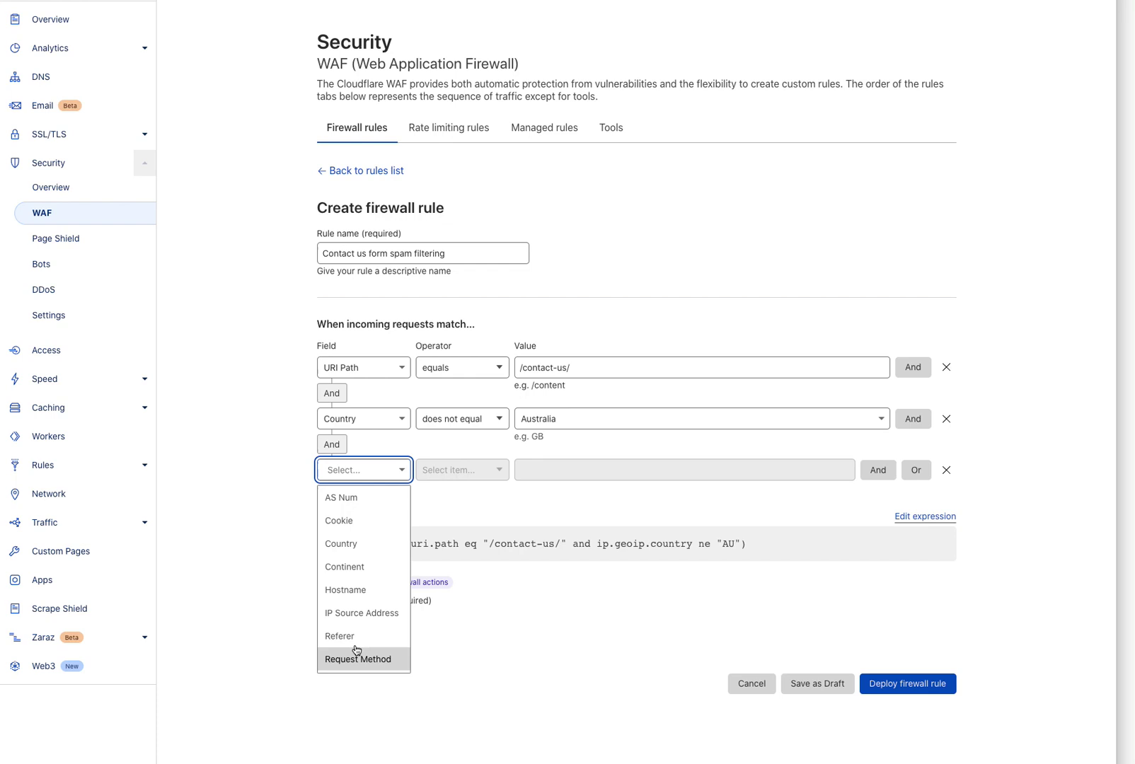
left_click(369, 567)
left_click(463, 471)
left_click(460, 521)
left_click(578, 471)
type("nor")
left_click(611, 500)
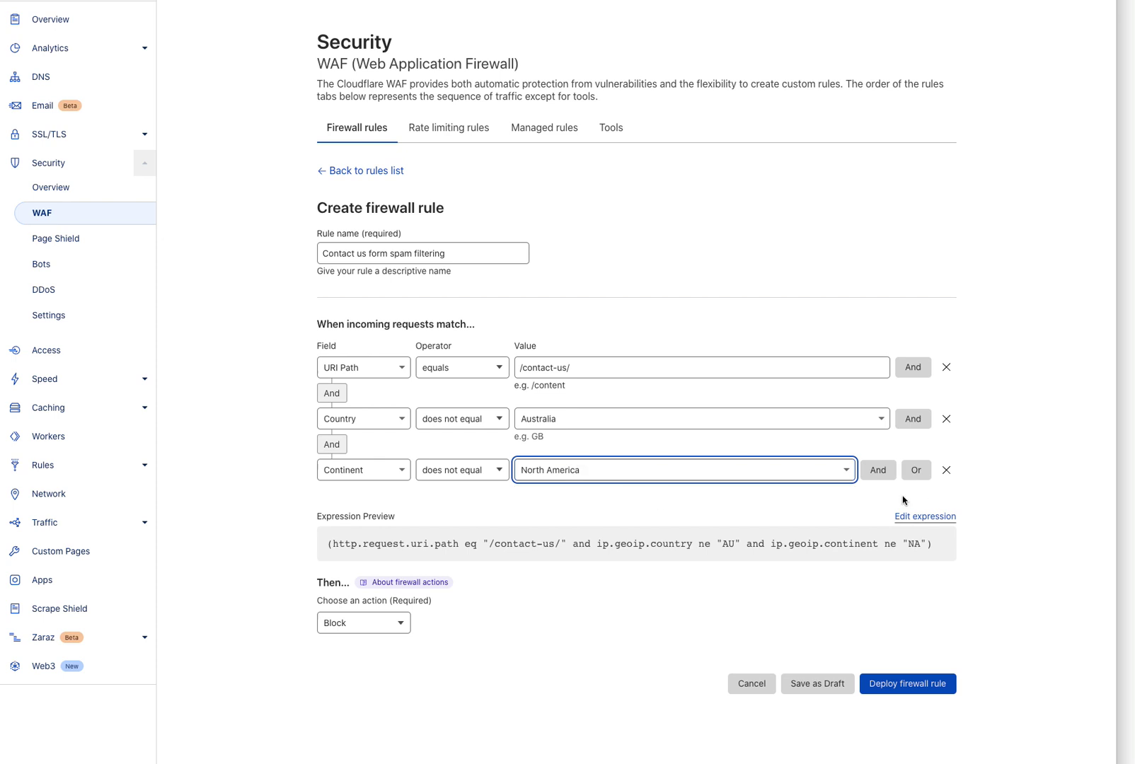
Add an And condition on Known Bots with the toggle set off
left_click(882, 474)
left_click(397, 519)
scroll(370, 648, "down", 2)
scroll(333, 684, "down", 3)
left_click(368, 688)
left_click(527, 520)
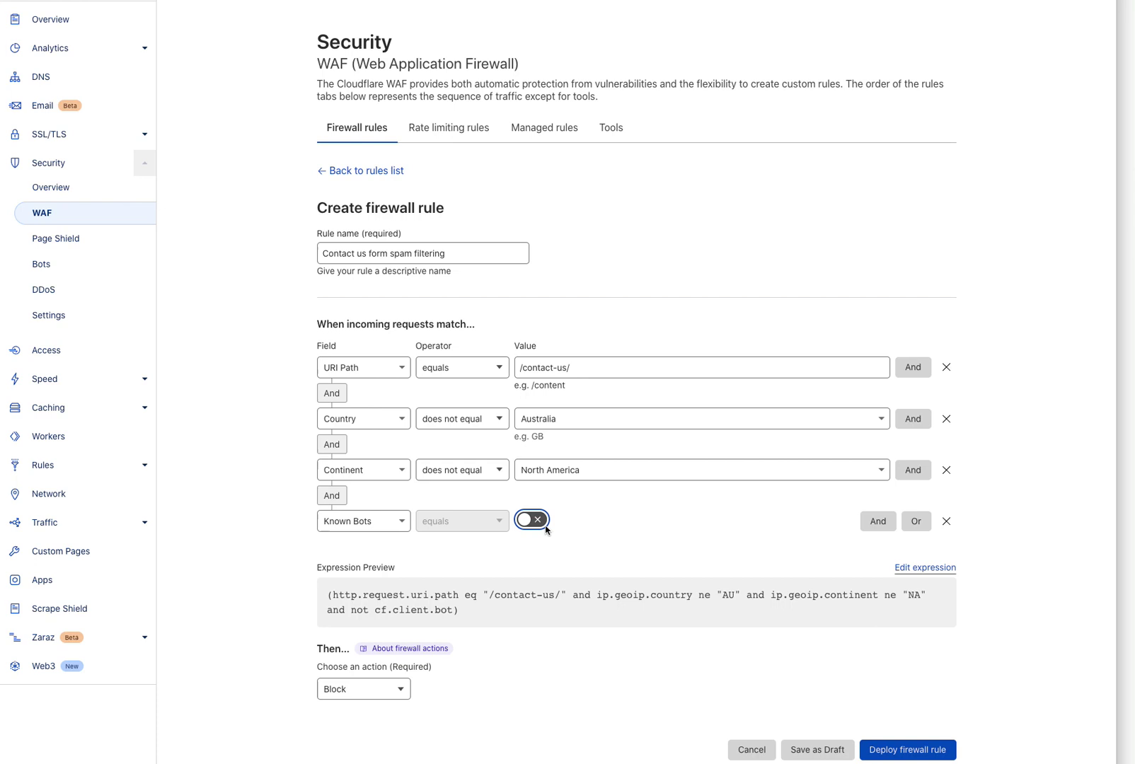
Change the rule action from Block to JS Challenge and deploy the firewall rule
left_click(380, 690)
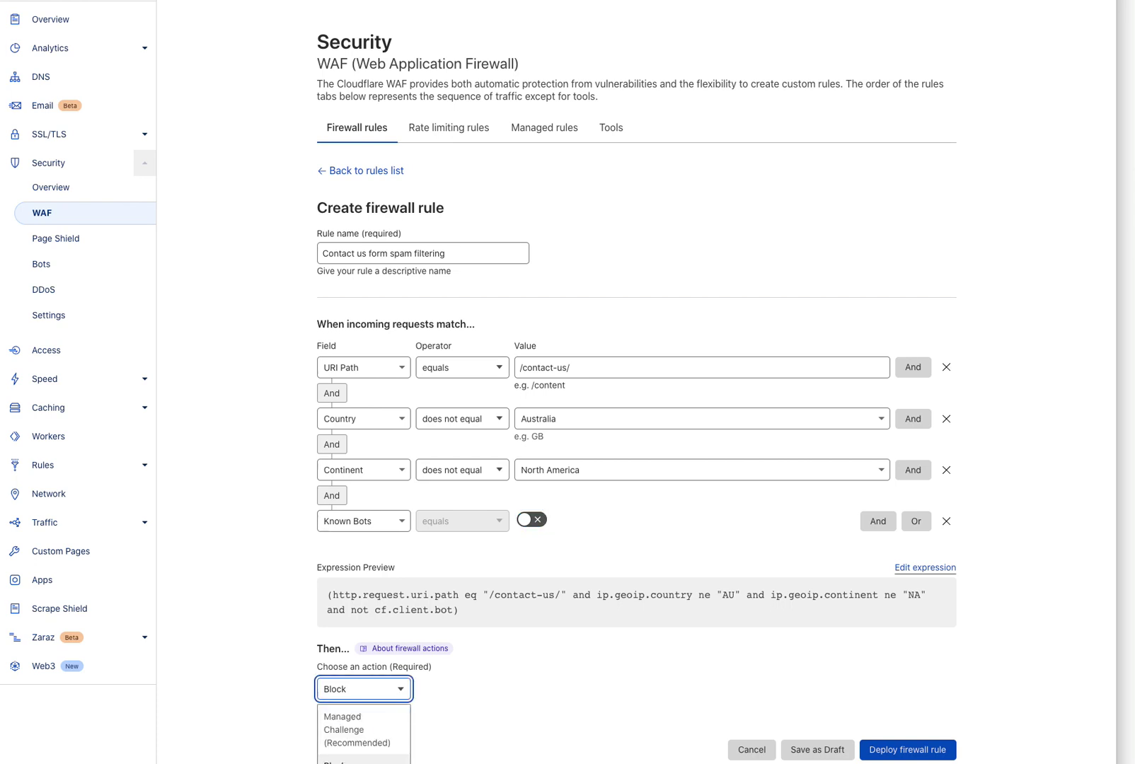
left_click(385, 732)
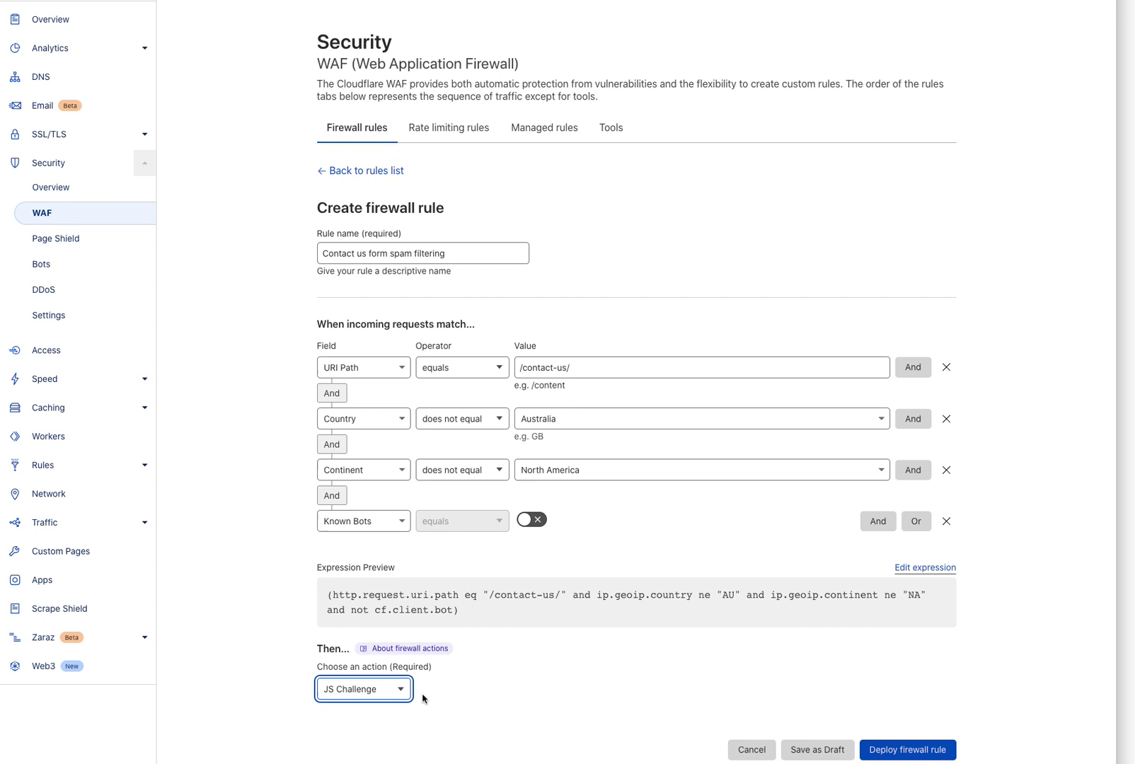
left_click(894, 751)
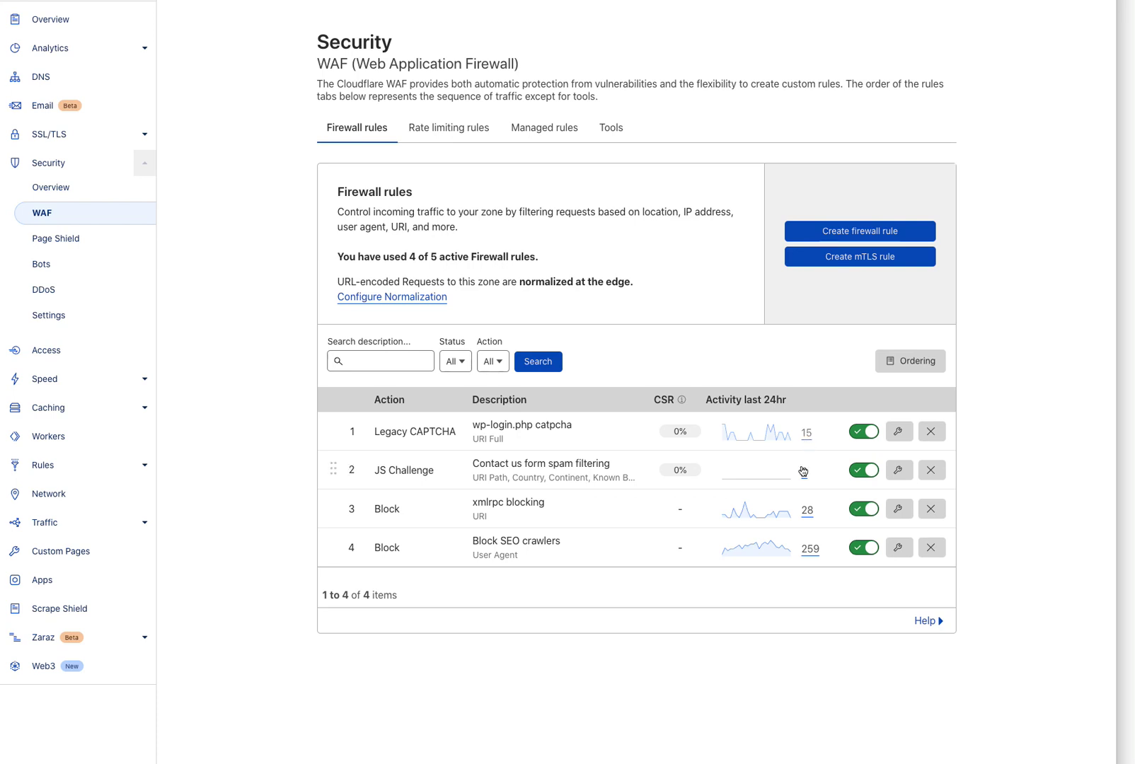
Locate the edit wrench for rule 2, Contact us form spam filtering, in the rules list
mouse_move(690, 440)
Copy the rule's full raw filter expression, then cancel back to the rules list
mouse_move(697, 431)
mouse_move(669, 462)
left_click(897, 471)
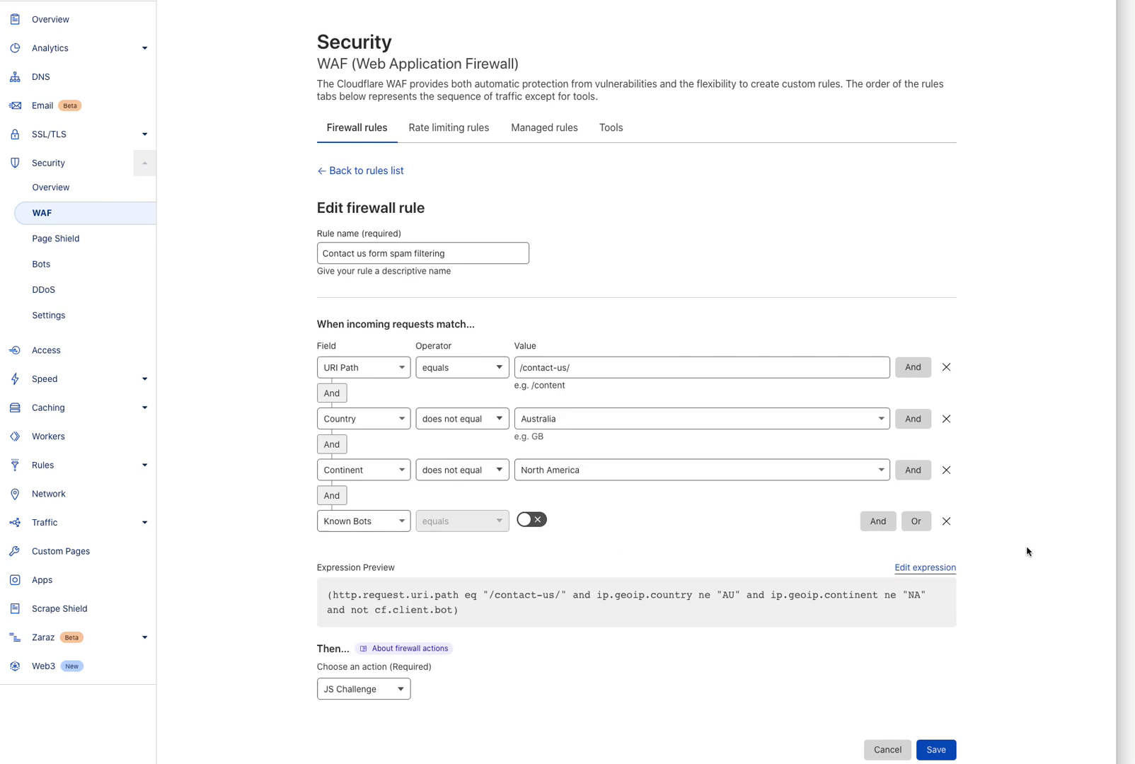
left_click(922, 568)
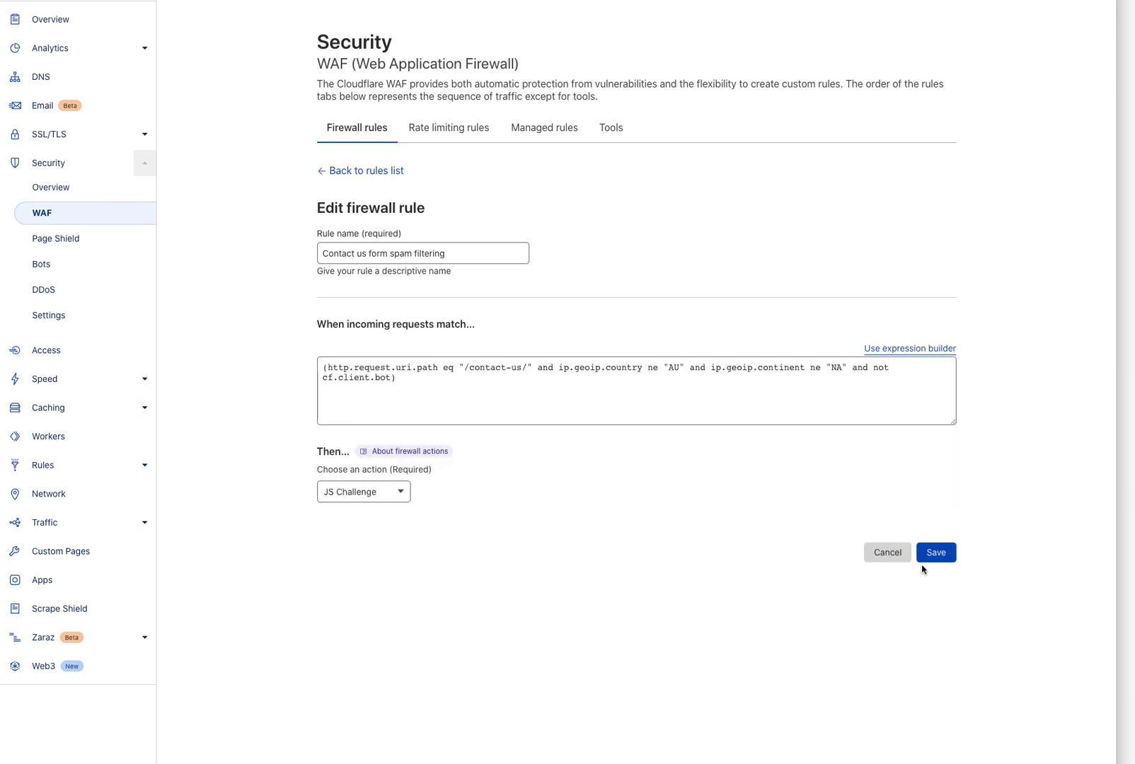
left_click(699, 413)
left_click_drag(741, 388, 310, 358)
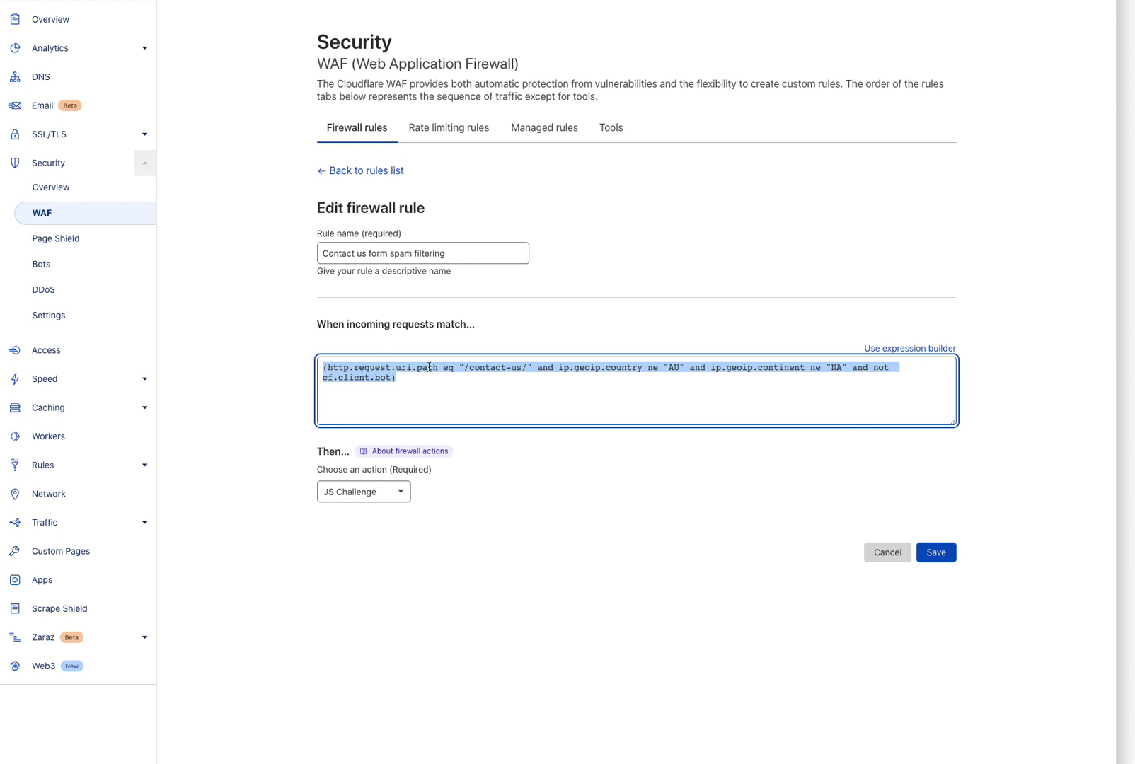
left_click_drag(410, 385, 214, 346)
left_click_drag(449, 385, 328, 348)
key("ctrl+c")
left_click(887, 550)
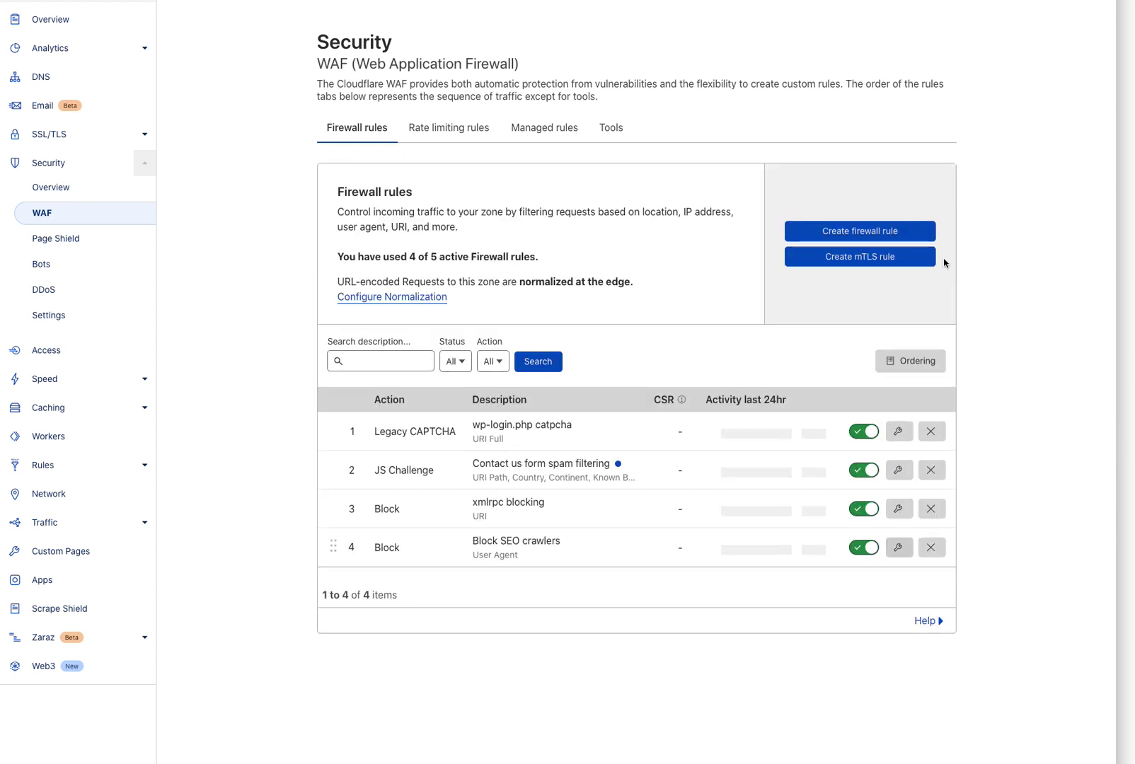
Delete rule 2 and start a new rule from the pasted filter expression
left_click(931, 469)
left_click(774, 501)
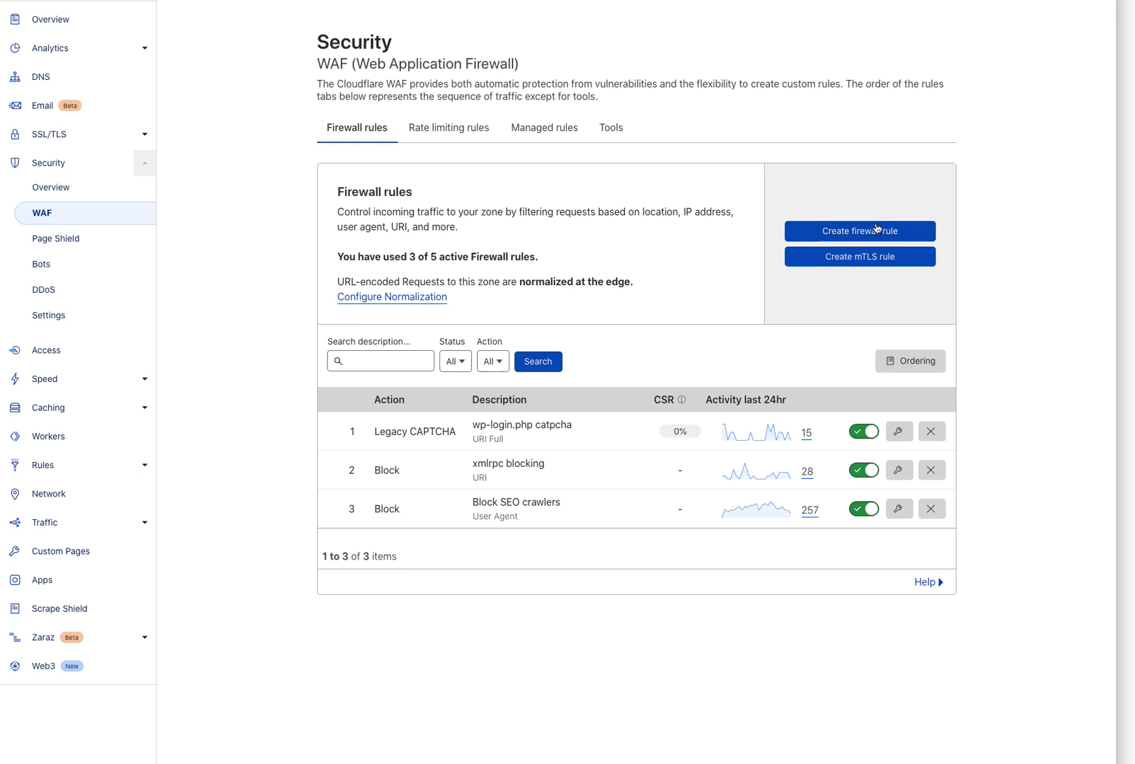
left_click(884, 231)
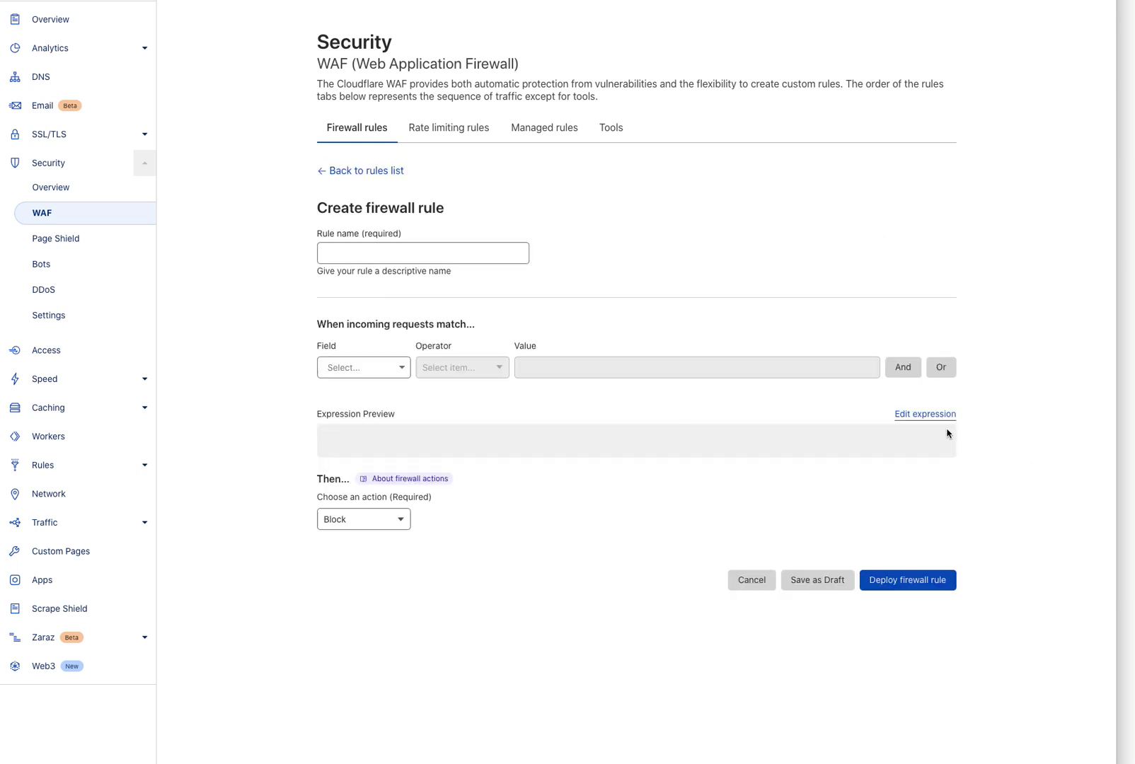
left_click(934, 416)
key("ctrl+v")
Name the rule 'Contact Us page spam filter rule', set JS Challenge, and deploy it
left_click(488, 251)
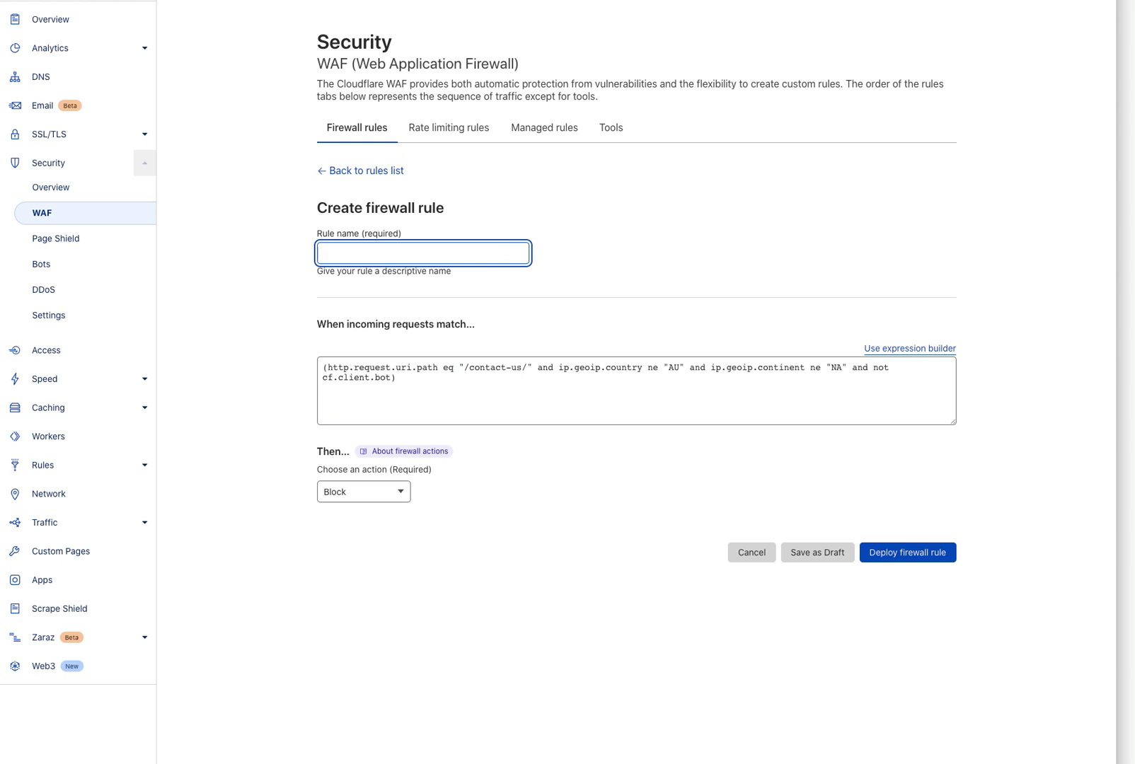
type("Contact Us page spam filter rule")
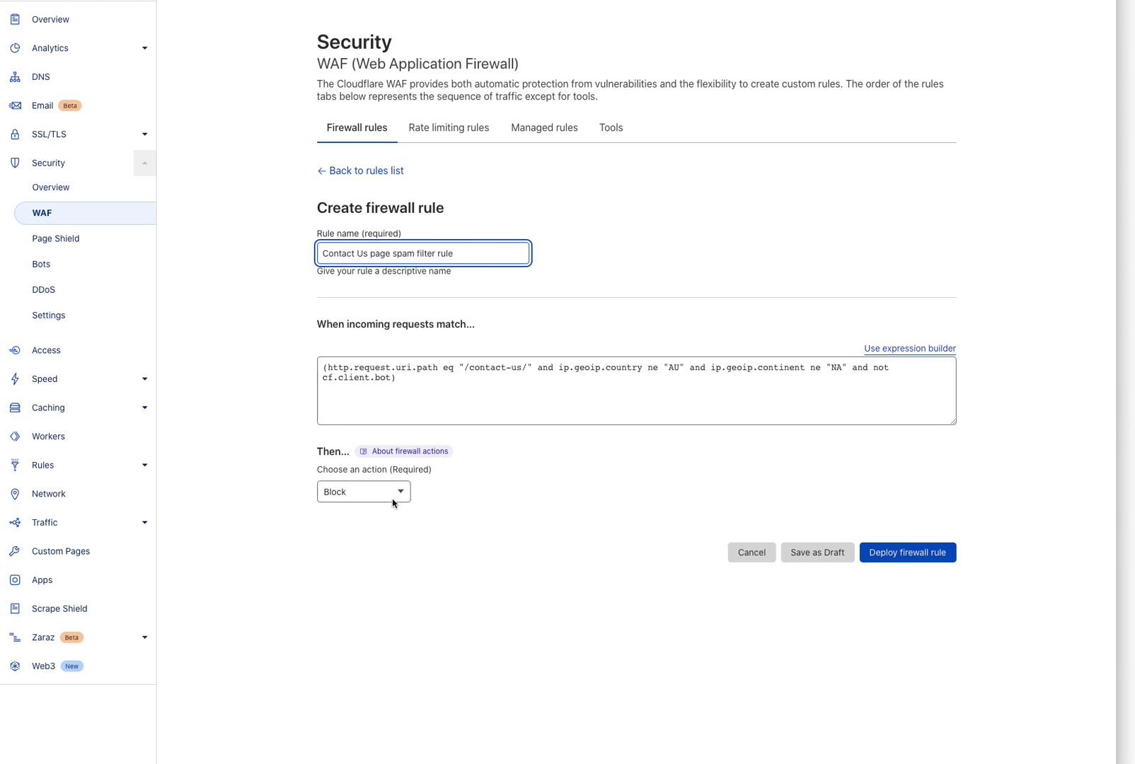
left_click(393, 500)
left_click(363, 595)
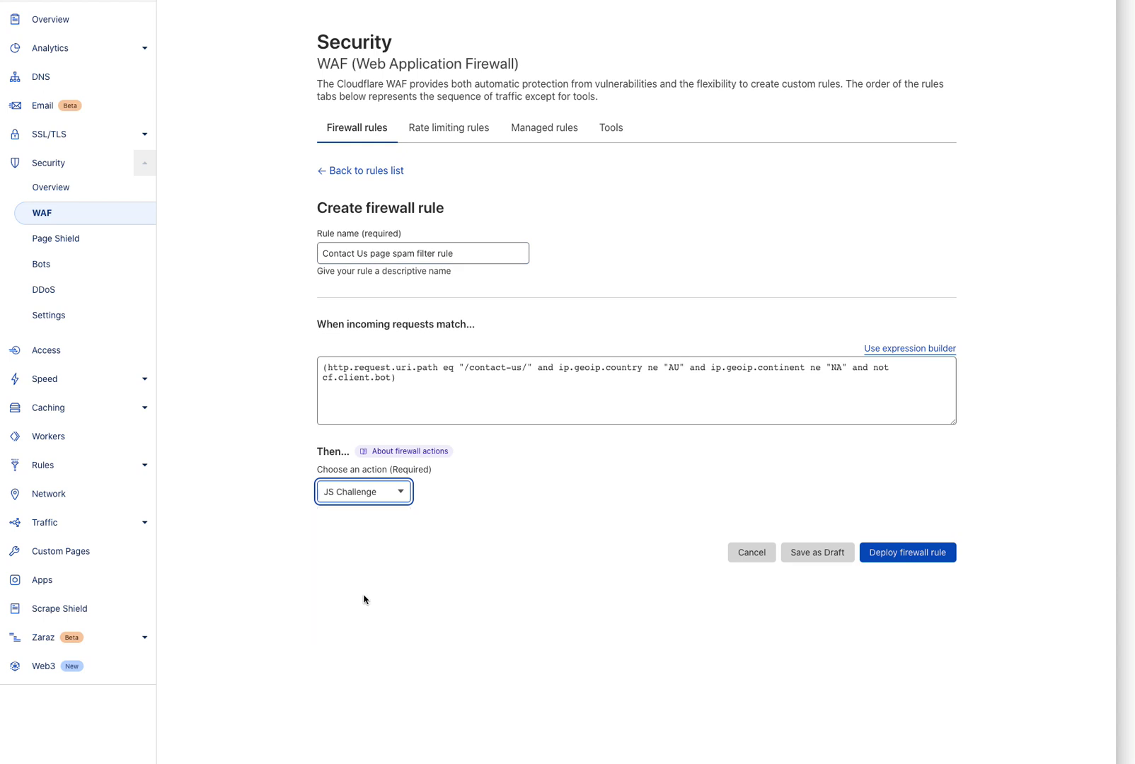
left_click(918, 560)
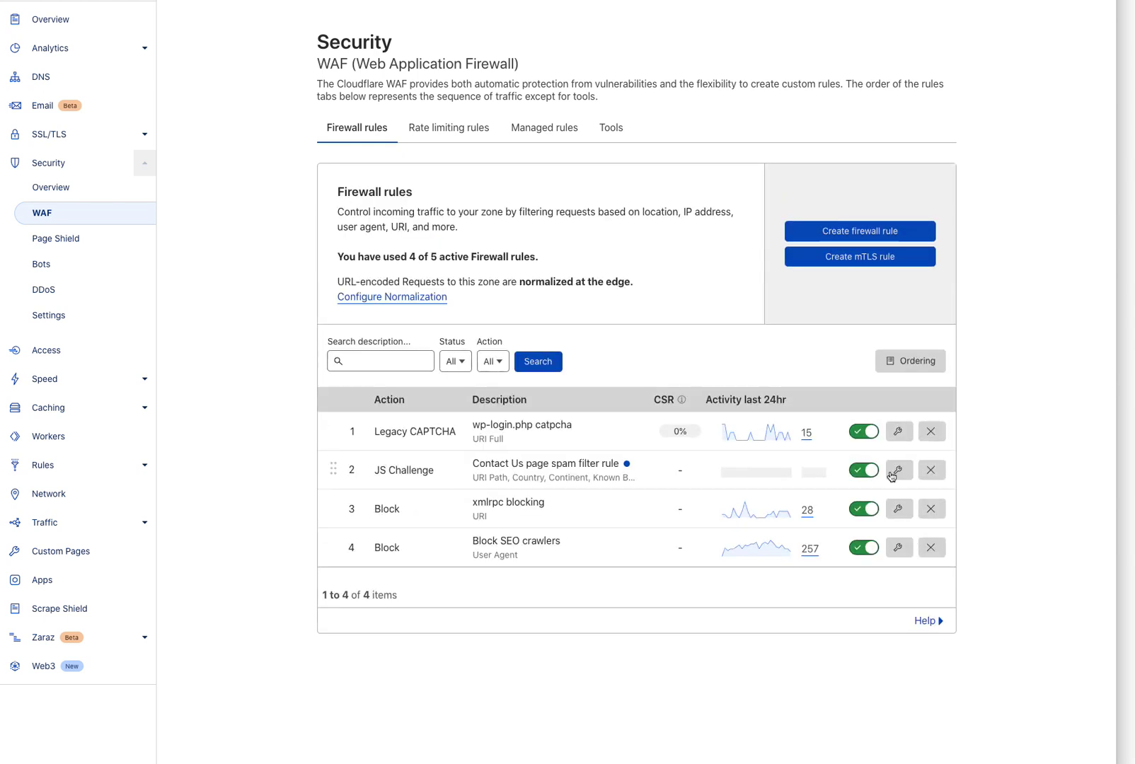
Edit rule 2 and place the cursor in its /contact-us/ URI Path value
left_click(896, 470)
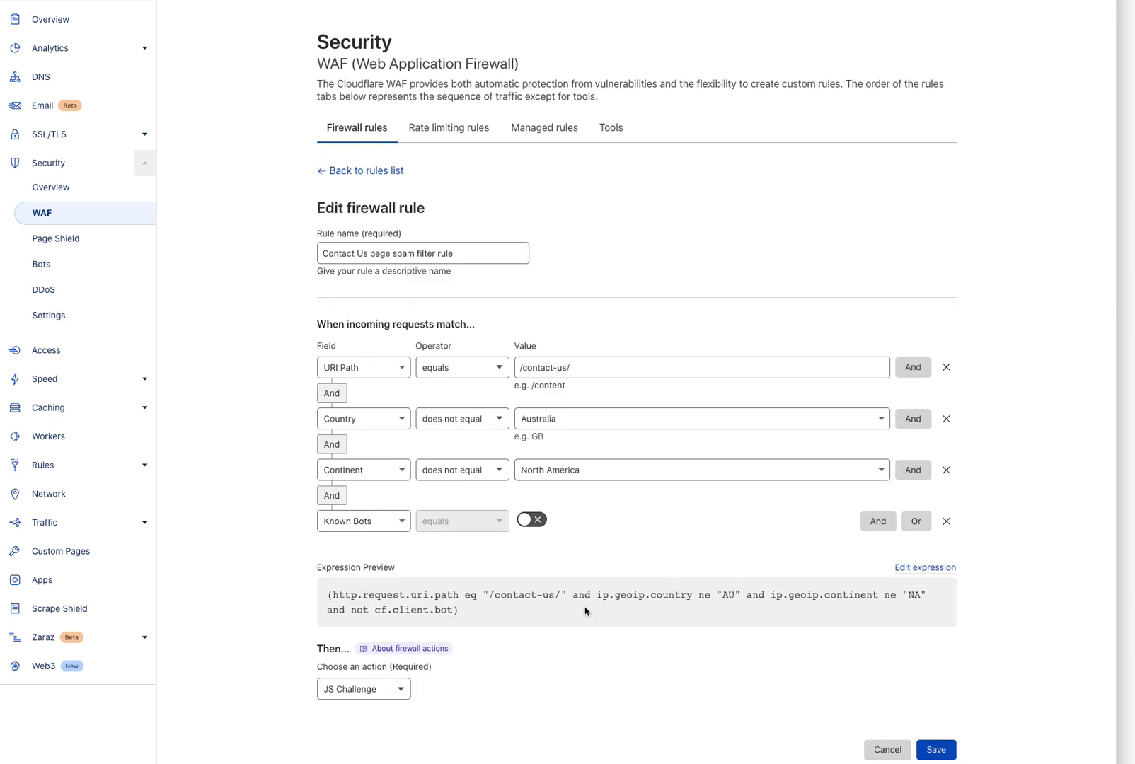
left_click(580, 367)
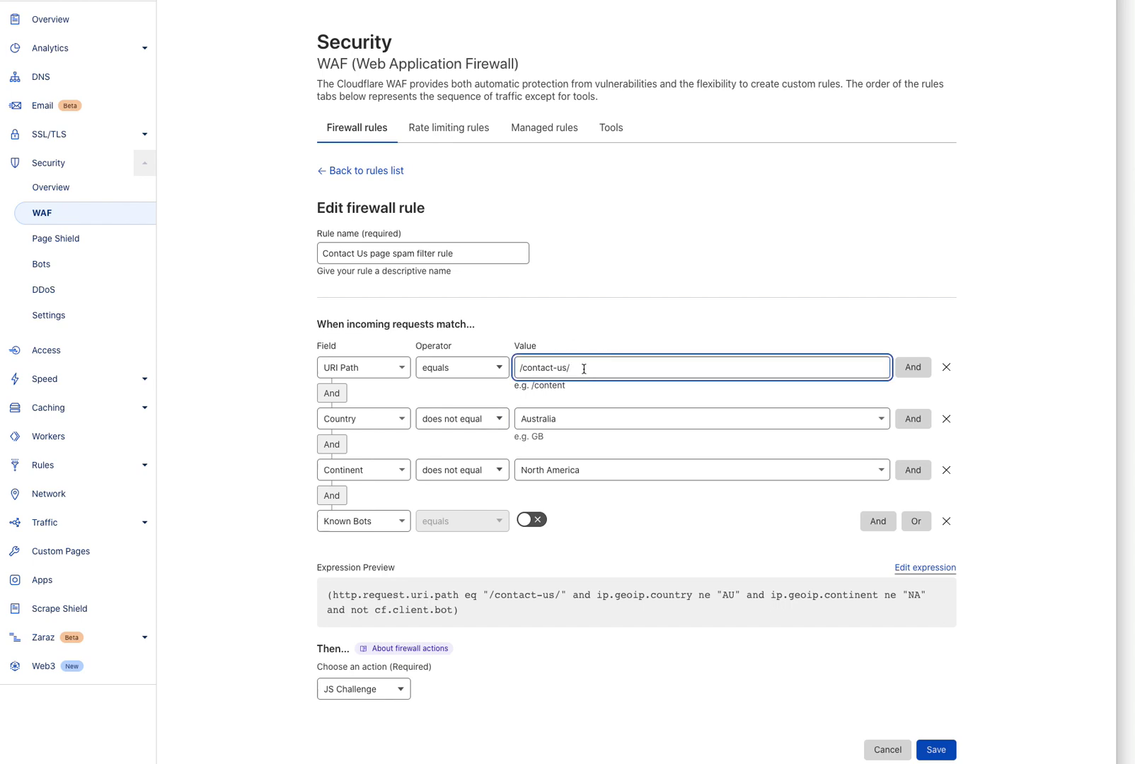